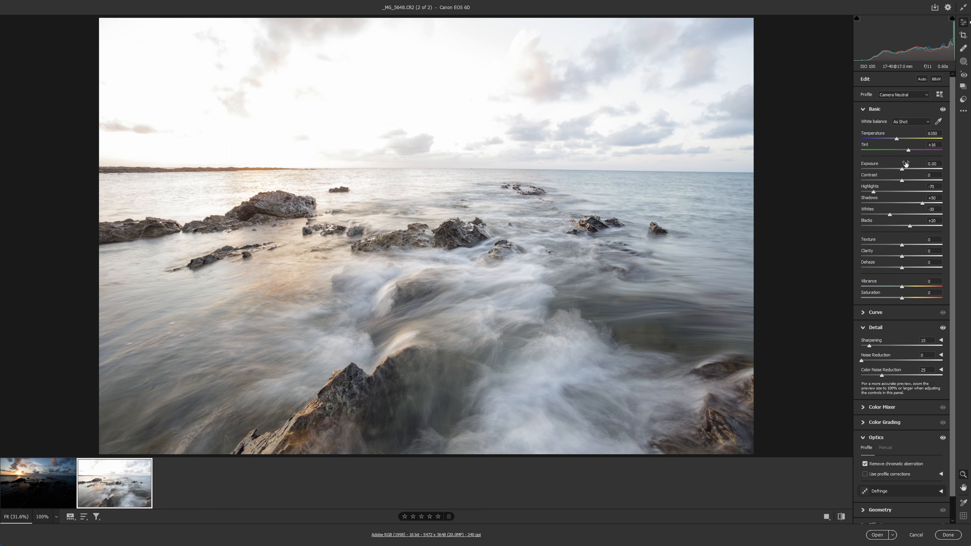
Try Exposure at -1.00 on the bright seascape and inspect the foreground rock up close
left_click_drag(903, 168, 900, 168)
double_click(907, 168)
left_click(362, 396)
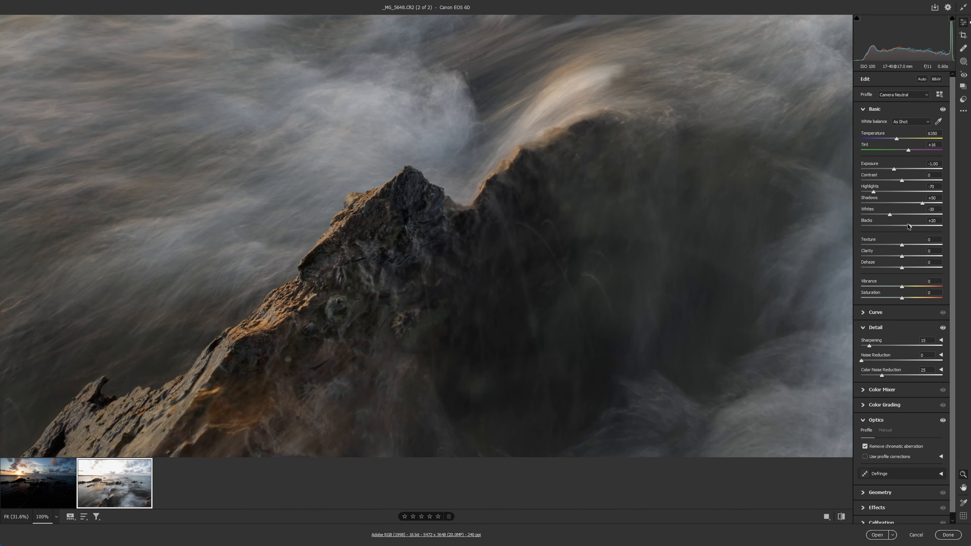
Reset Shadows and Blacks to 0 and examine how dark the foreground and distant rocks become
double_click(923, 203)
double_click(910, 227)
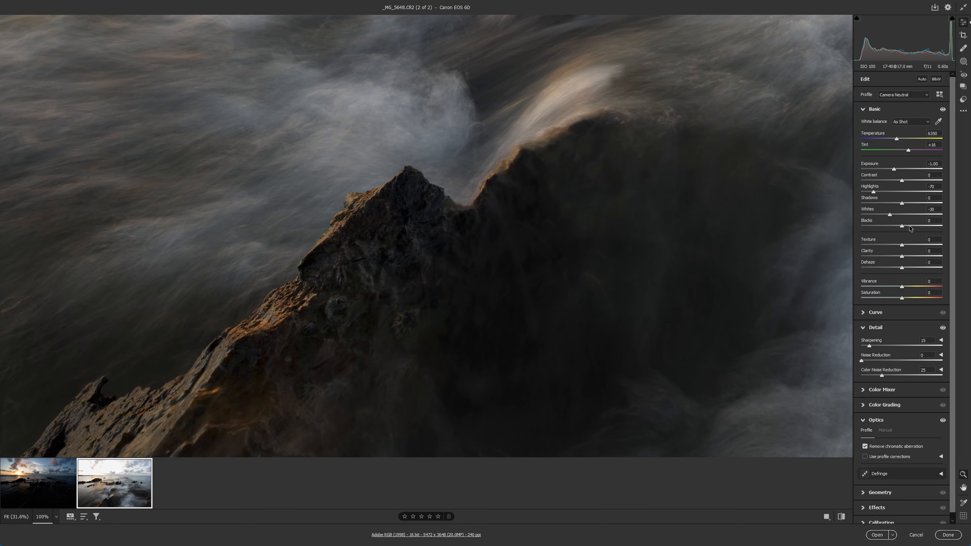
left_click(651, 236)
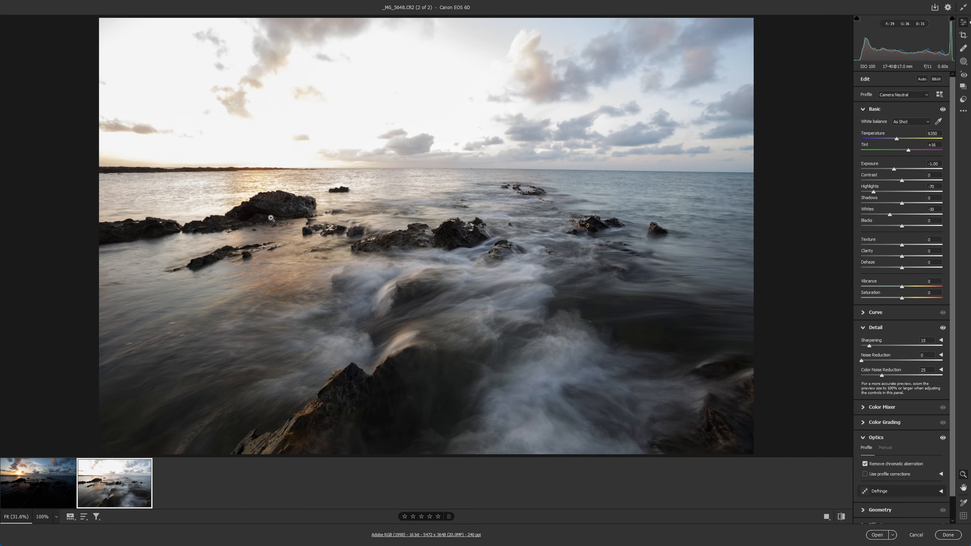
left_click(415, 244)
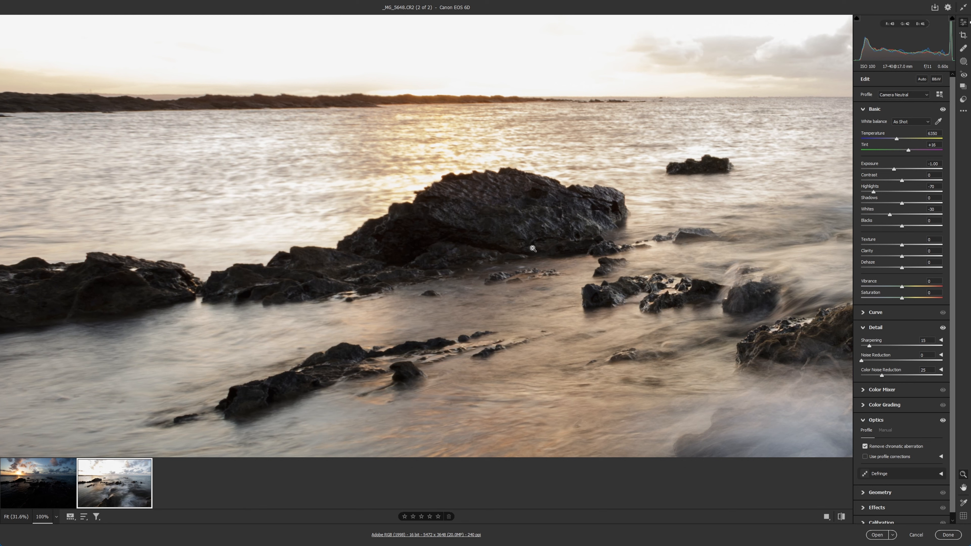
left_click(481, 230)
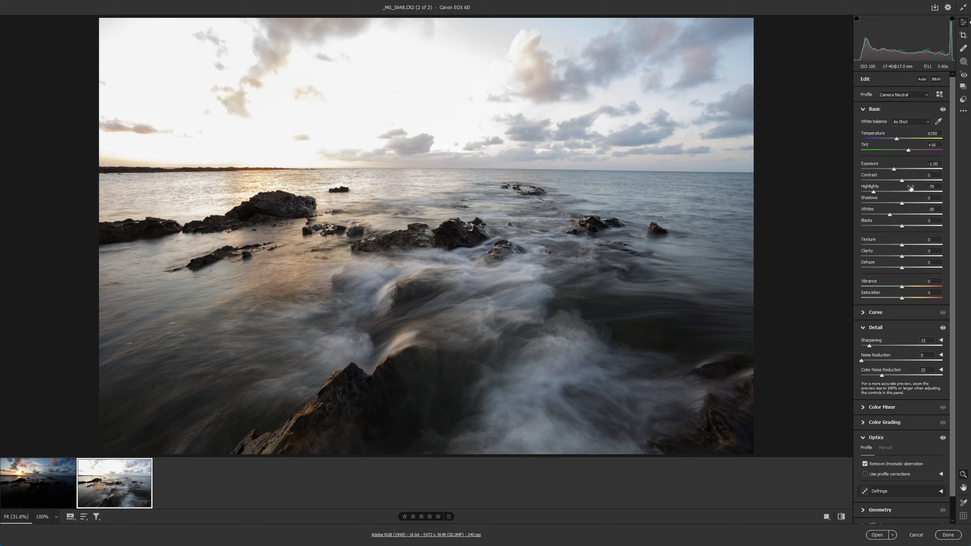
Reset Exposure to 0 and reapply the Base Start user preset to the bright seascape
double_click(894, 169)
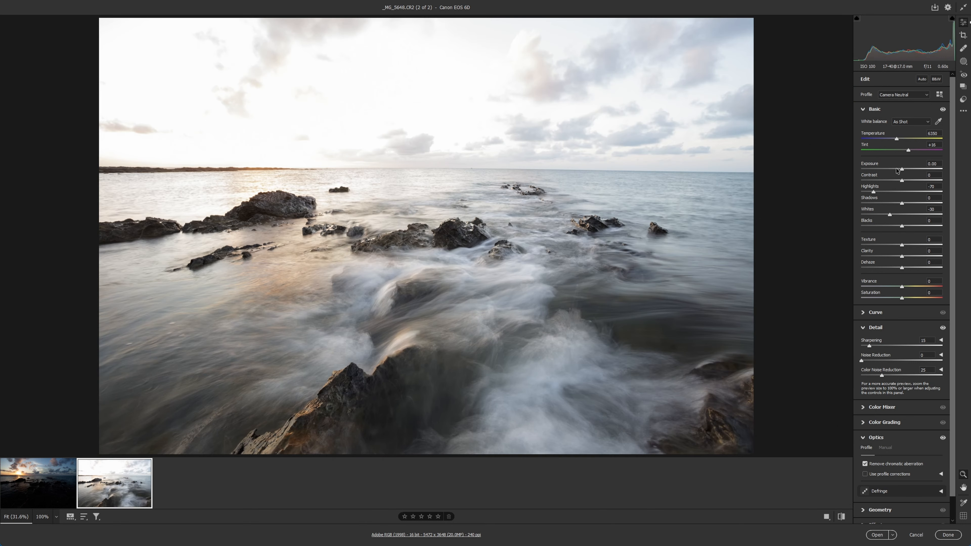
left_click(963, 99)
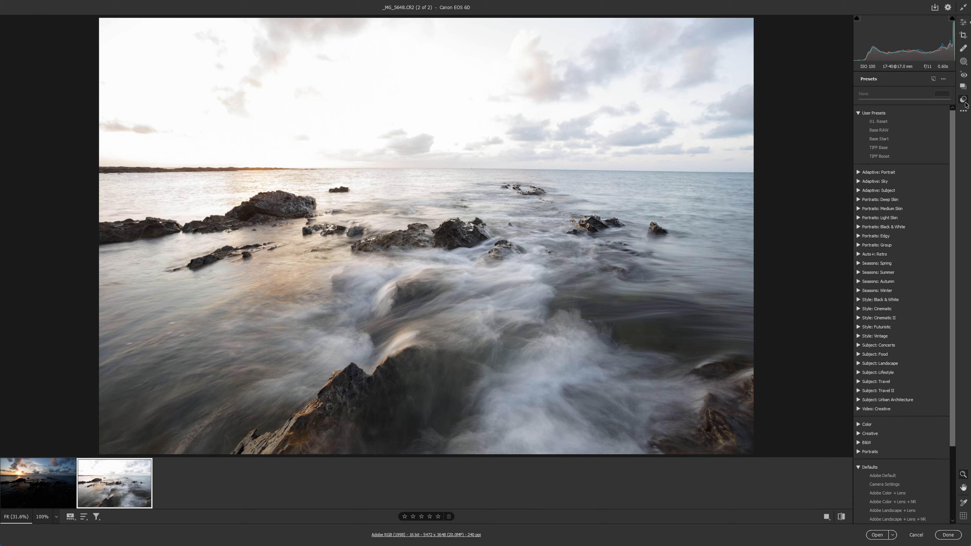
left_click(892, 140)
left_click(964, 22)
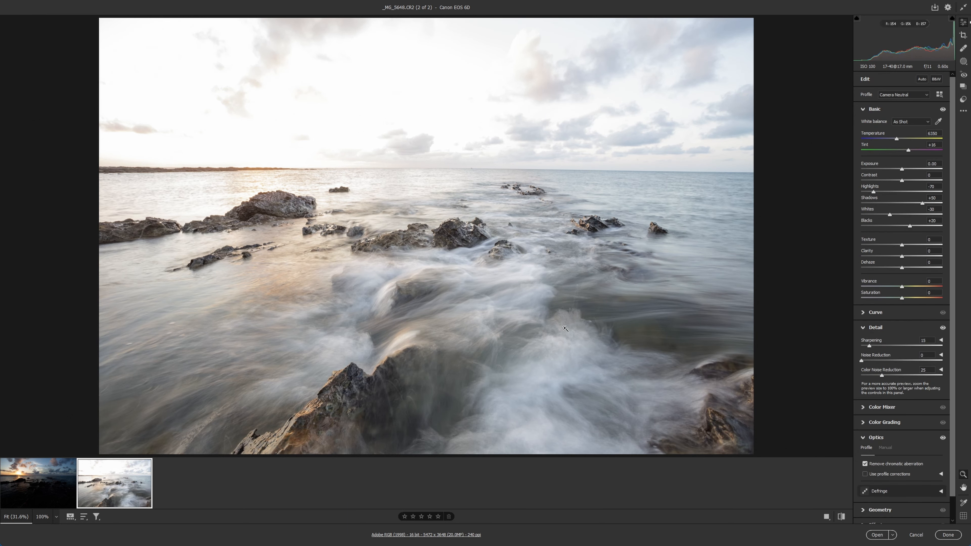
Inspect the rock detail in the bright seascape and the sun area in the darker sunset exposure
left_click(283, 205)
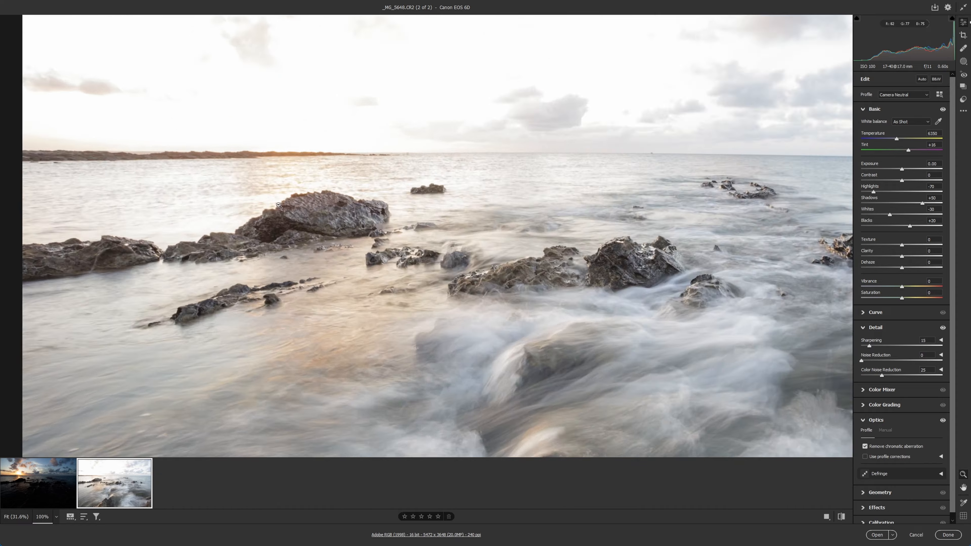
left_click(463, 252)
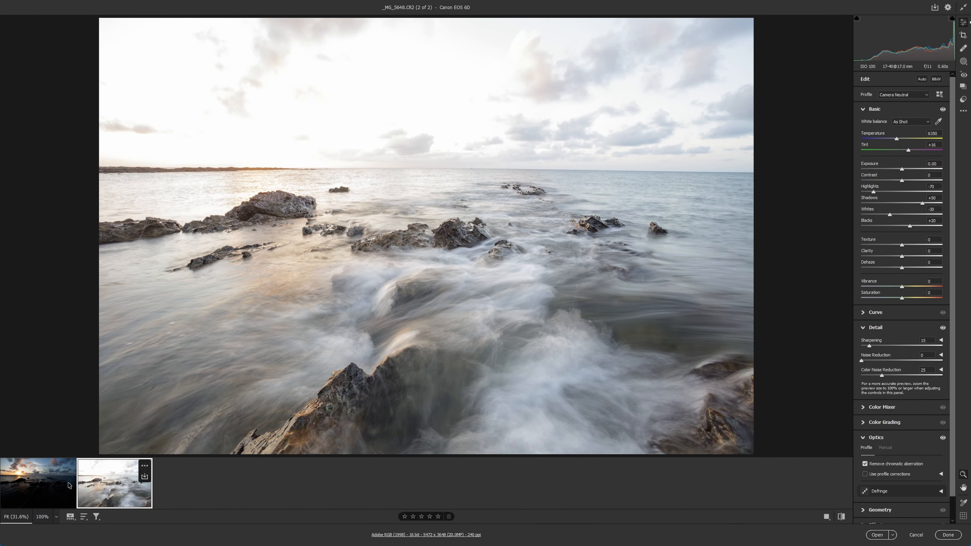
left_click(35, 497)
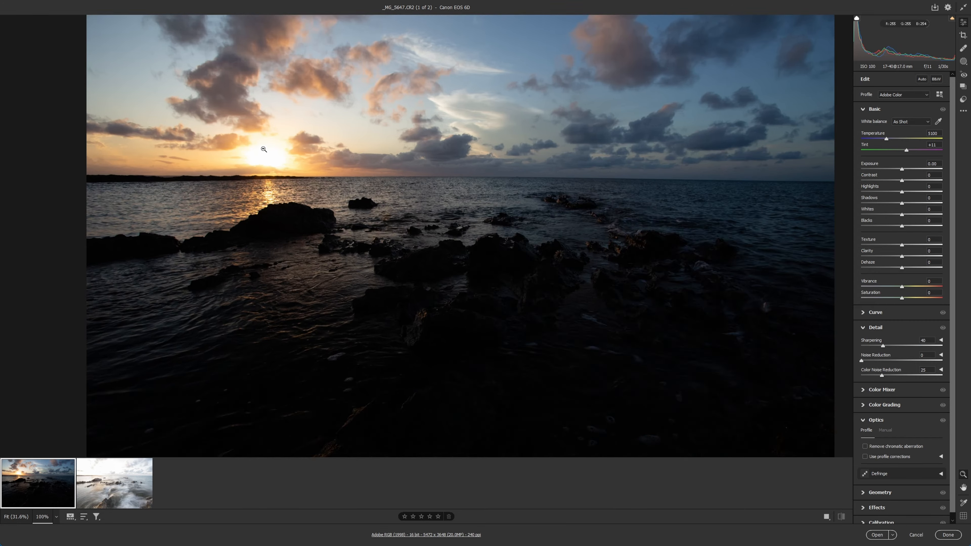
left_click(264, 157)
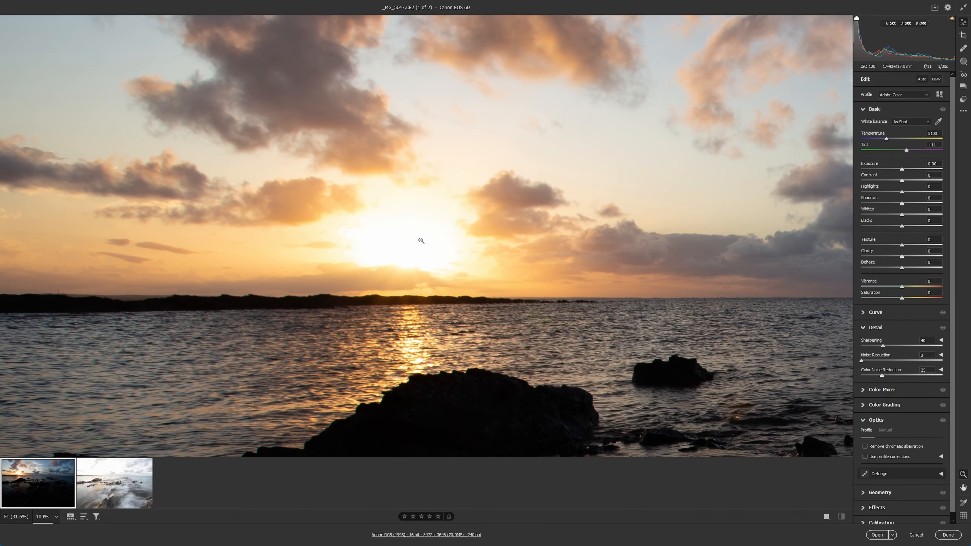
left_click(420, 242)
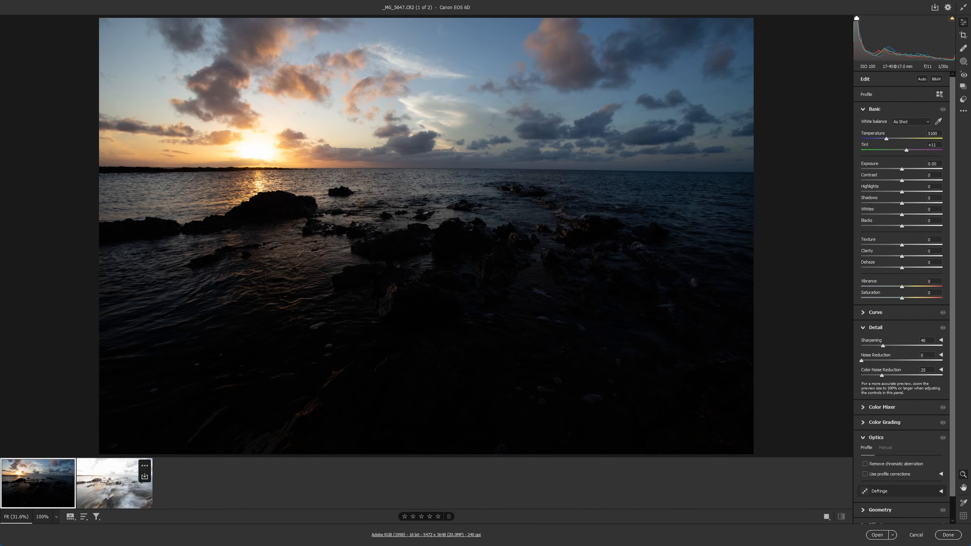
Return to the bright seascape exposure and set its Exposure to -0.65
left_click(111, 482)
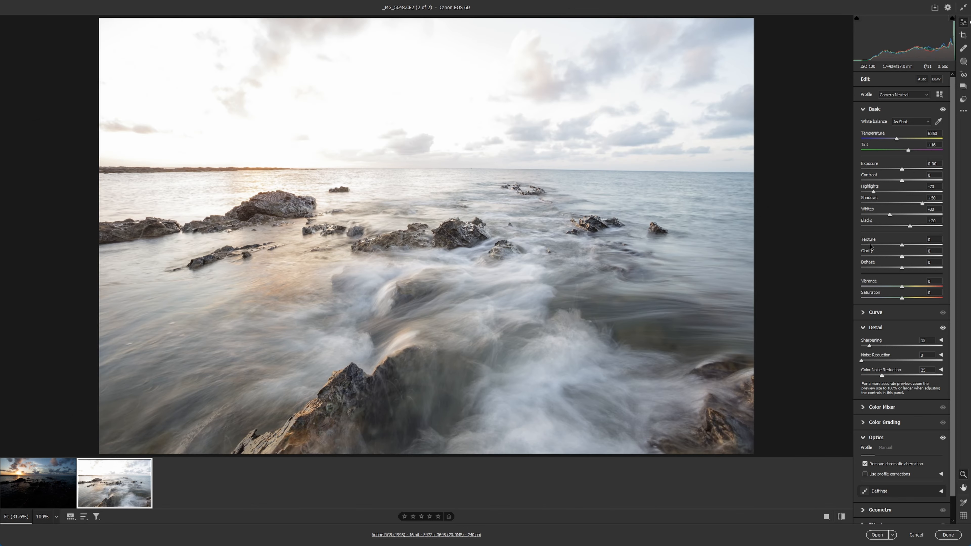
left_click_drag(904, 170, 898, 168)
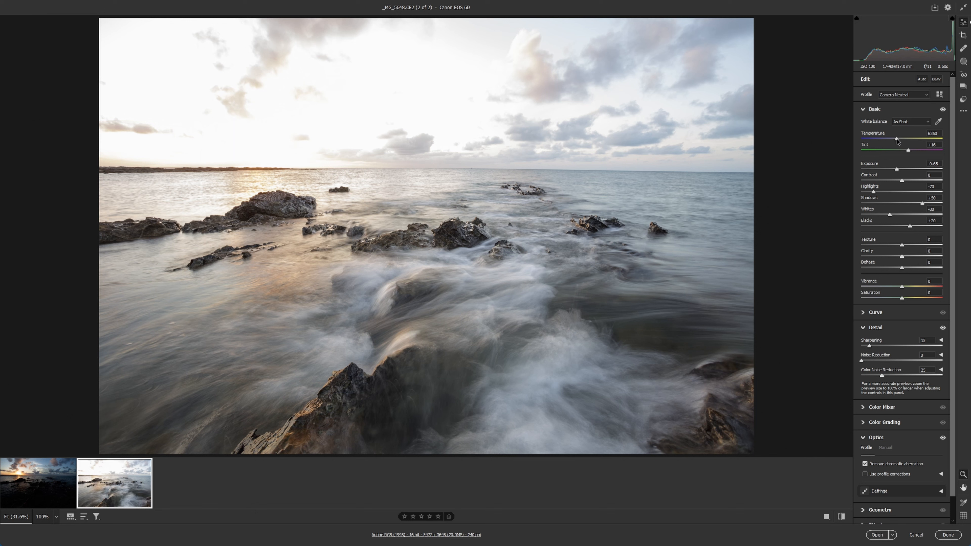
Try a warmer Temperature on the bright seascape and bring it back to about the as-shot level
mouse_move(897, 141)
left_mouse_down()
mouse_move(881, 142)
mouse_move(917, 142)
mouse_move(878, 143)
mouse_move(902, 145)
left_mouse_up()
mouse_move(937, 121)
mouse_move(902, 140)
left_mouse_down()
mouse_move(921, 140)
mouse_move(870, 142)
mouse_move(896, 142)
left_mouse_up()
Try the white balance sampler on several neutral-looking spots across the clouds, sea and rocks
left_click(939, 122)
left_click(639, 139)
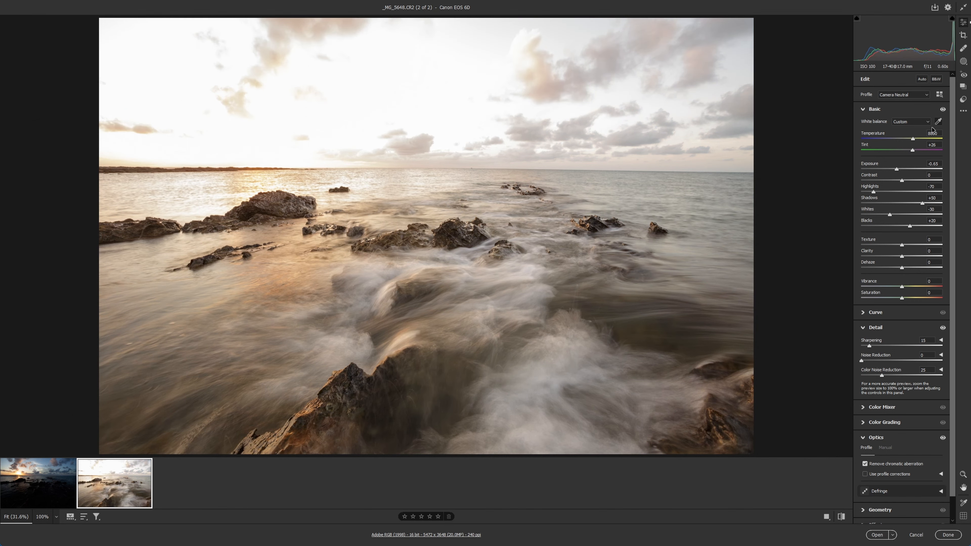
left_click(938, 123)
left_click(604, 72)
left_click(574, 112)
left_click(939, 121)
left_click(703, 61)
left_click(939, 122)
left_click(939, 122)
left_click(722, 189)
left_click(574, 130)
left_click(287, 196)
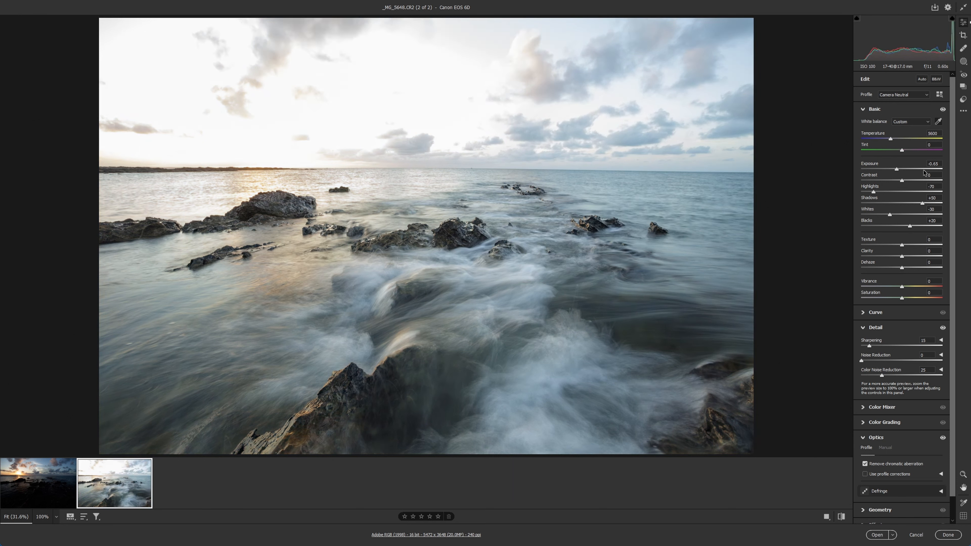
Set the bright seascape's Temperature to 7300 and Tint to +18
mouse_move(904, 139)
left_mouse_down()
mouse_move(912, 142)
mouse_move(887, 142)
mouse_move(921, 147)
mouse_move(874, 149)
mouse_move(901, 149)
left_mouse_up()
mouse_move(904, 149)
left_mouse_down()
mouse_move(924, 152)
mouse_move(885, 151)
mouse_move(953, 158)
mouse_move(837, 156)
mouse_move(916, 157)
left_mouse_up()
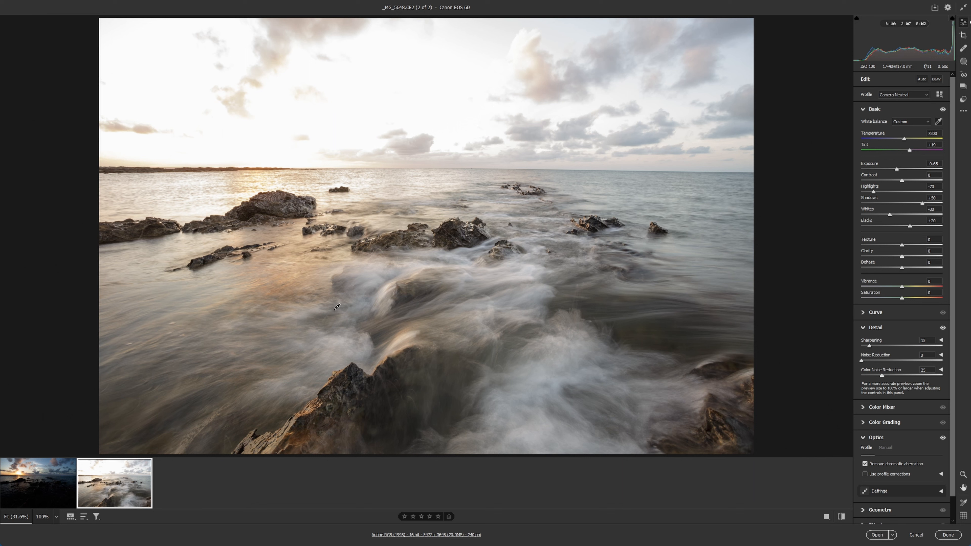
Try Texture and Clarity at +10 each and check the midground and foreground rocks up close
left_click_drag(901, 247, 907, 259)
left_click(467, 237)
left_click(467, 237)
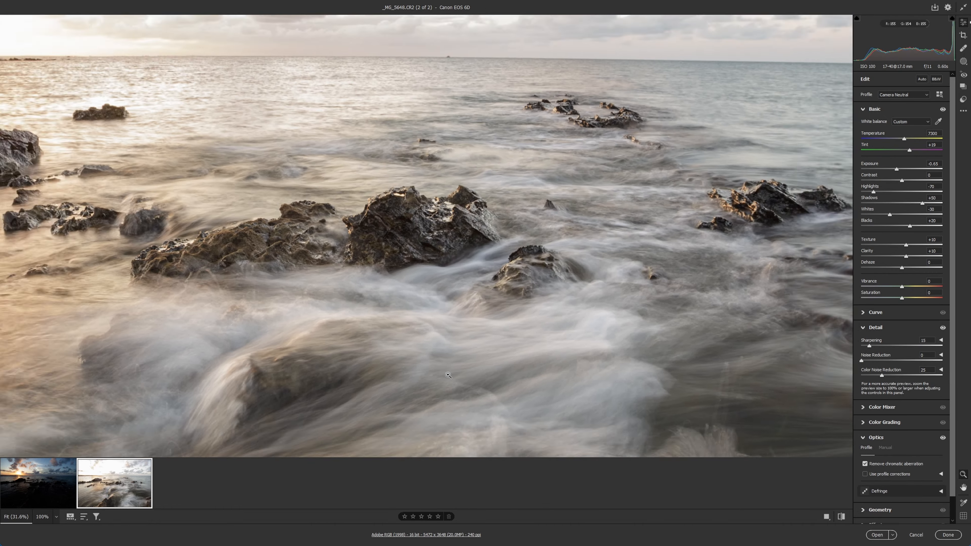
left_click(357, 354)
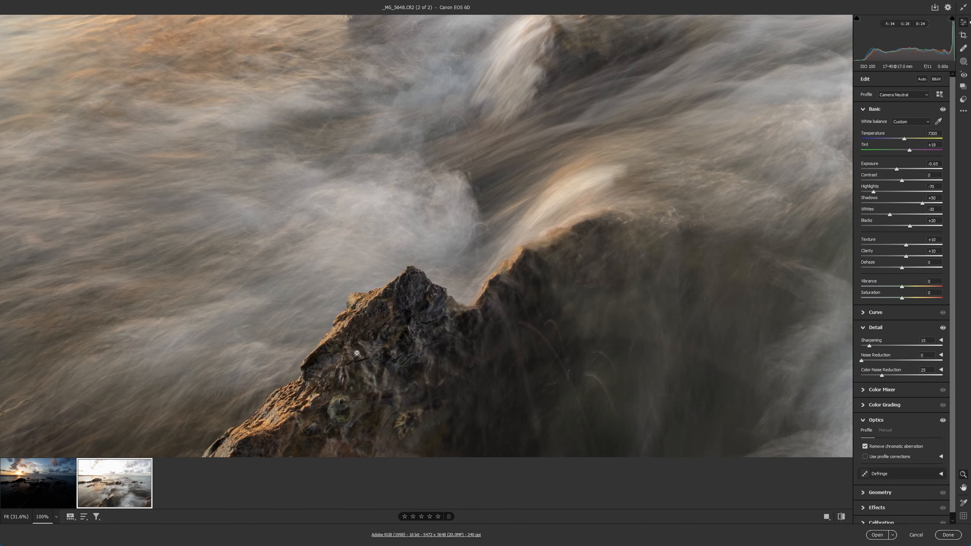
left_click(430, 267)
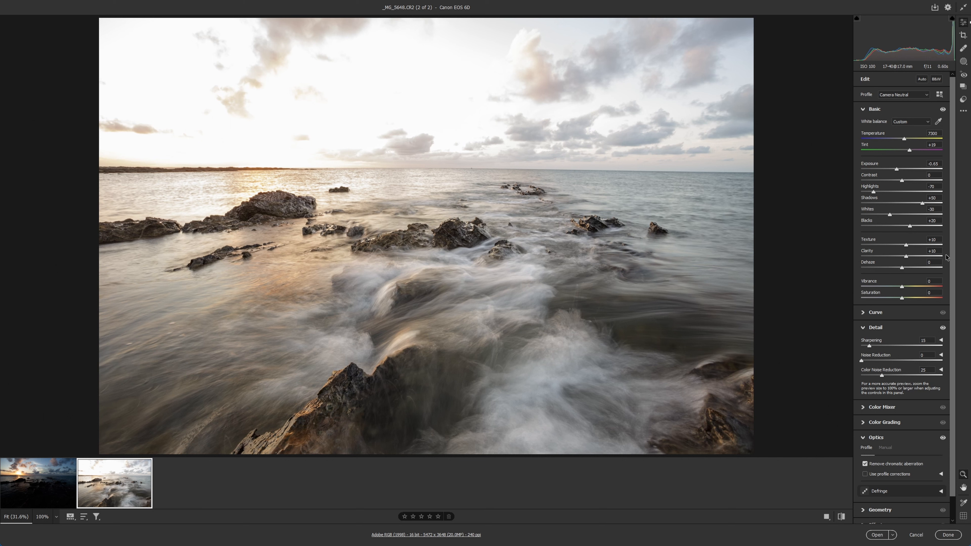
Try softening Texture and Clarity to -35 each, then strengthening both up to +100
left_click_drag(906, 245, 890, 257)
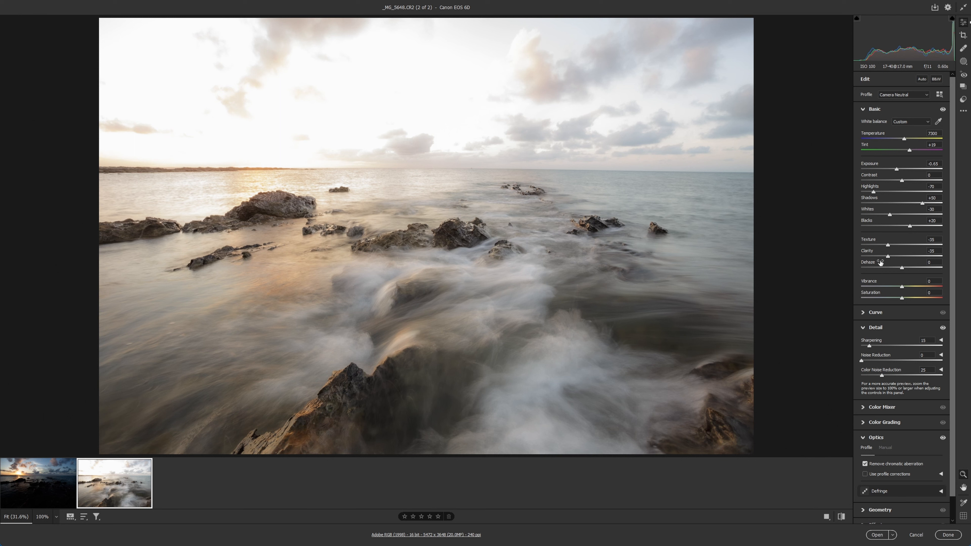
left_click_drag(888, 245, 909, 245)
left_click(907, 258)
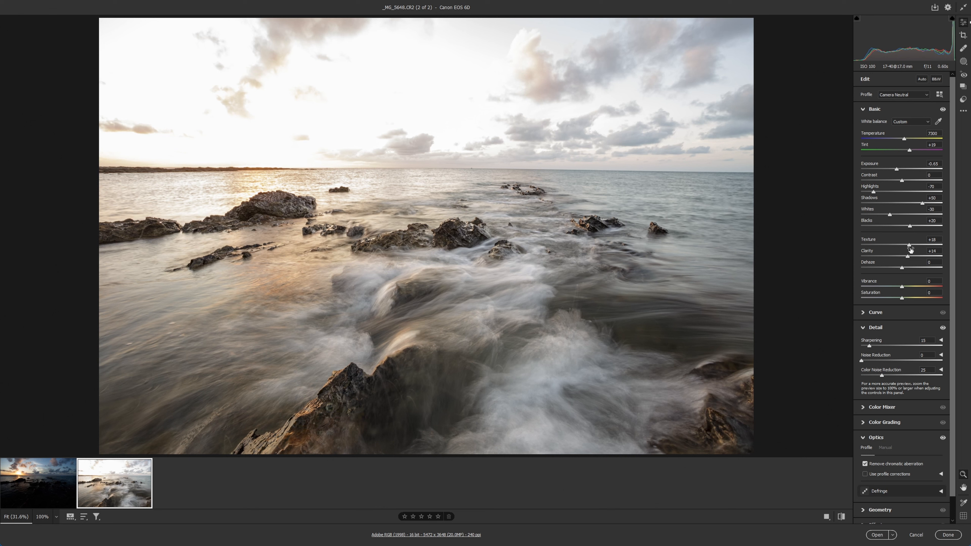
left_click(909, 244)
left_click_drag(910, 247, 969, 248)
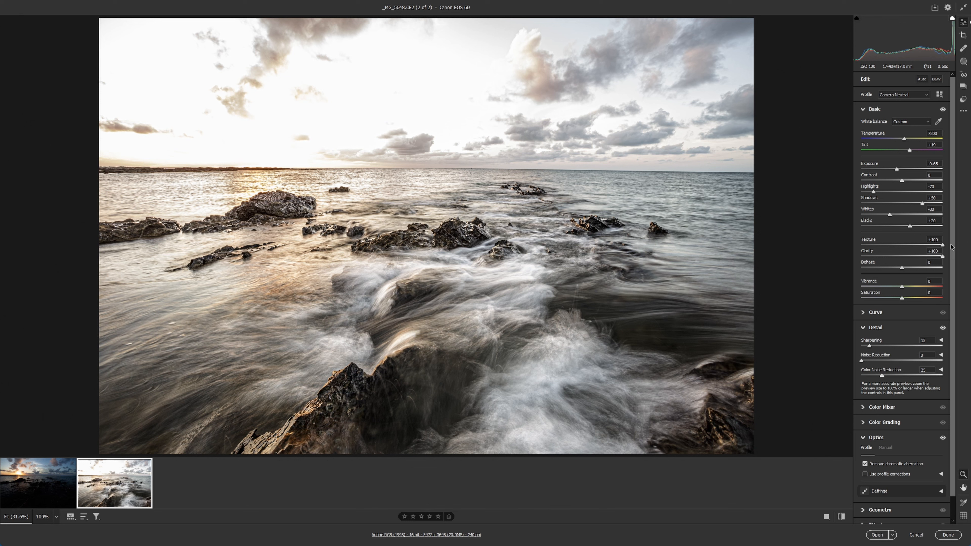
Set the bright seascape's Texture to +15 and Clarity to +10
left_click(908, 246)
left_click(906, 257)
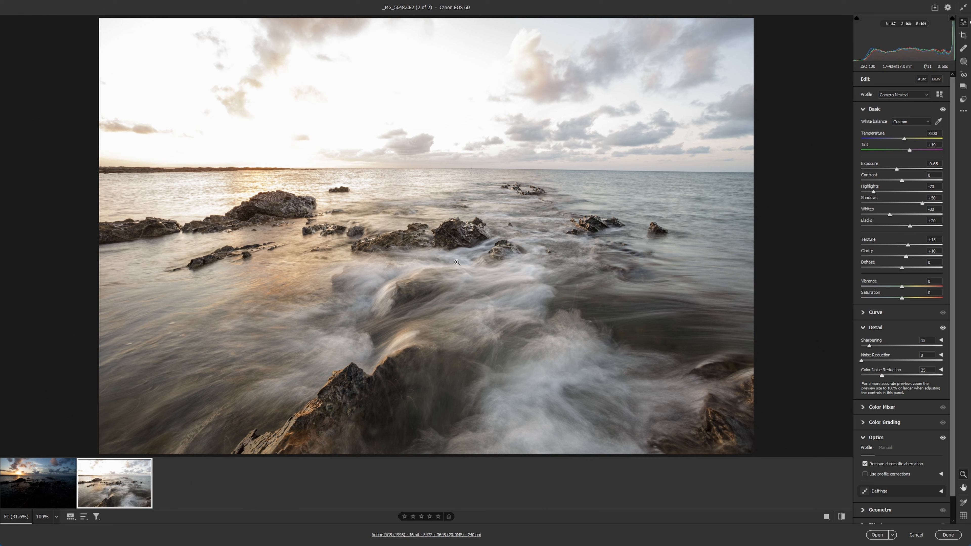
Select the darker sunset exposure and apply the Base Start user preset to it
left_click(40, 497)
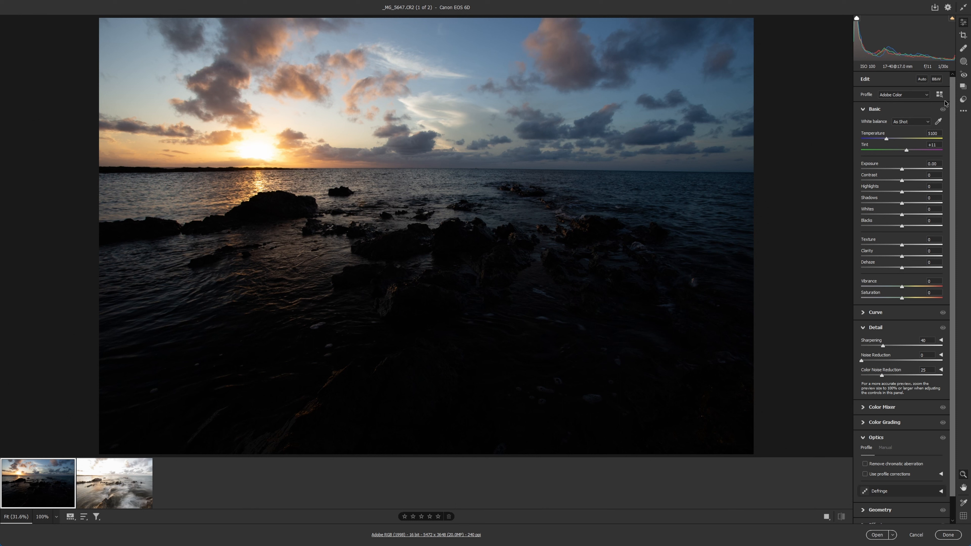
left_click(963, 100)
left_click(886, 139)
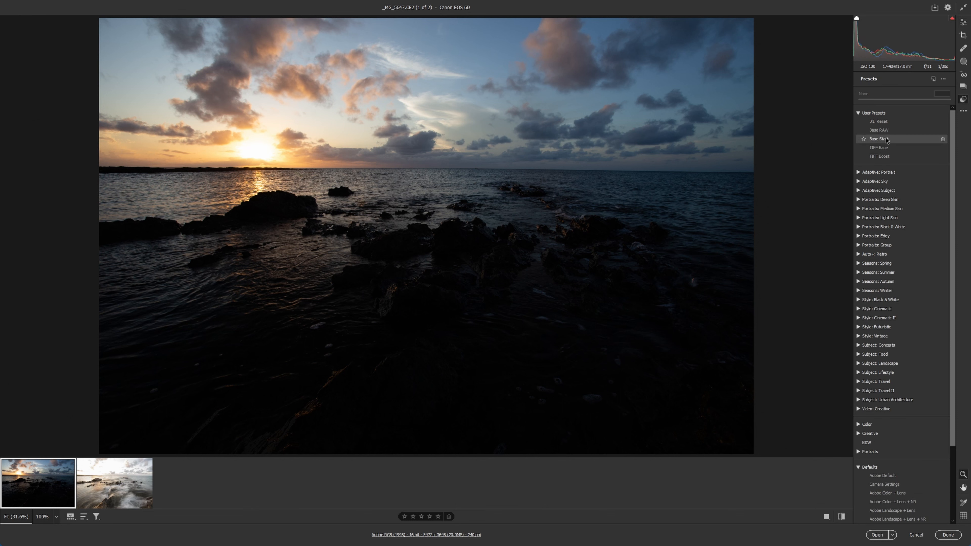